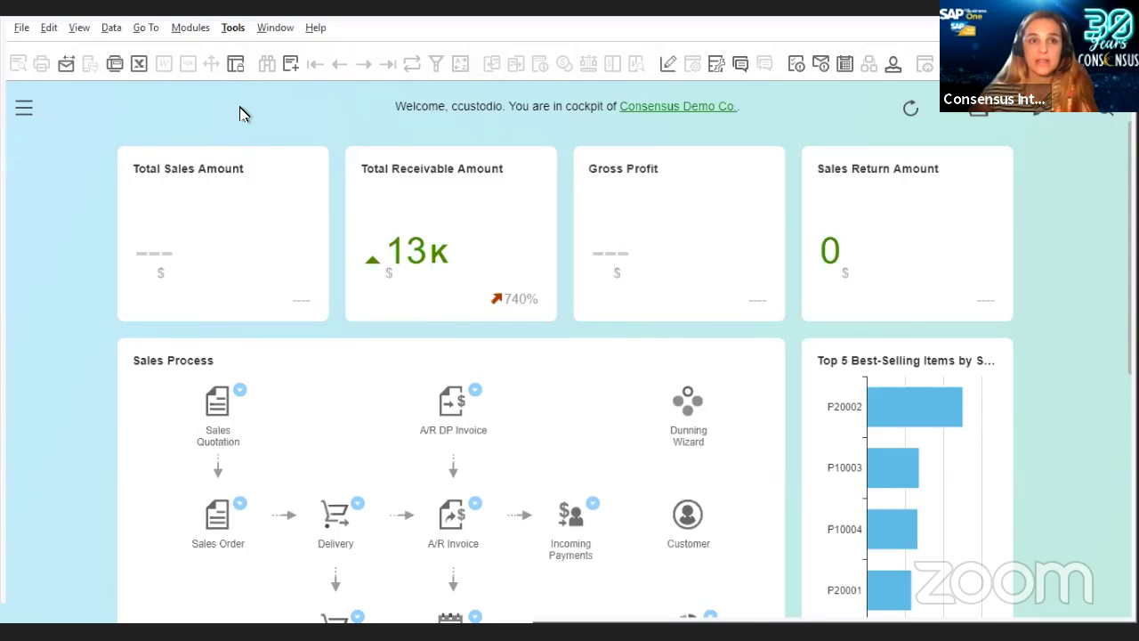
# Open the Query Manager from the Tools > Queries menu
pyautogui.hotkey('alt', 't')
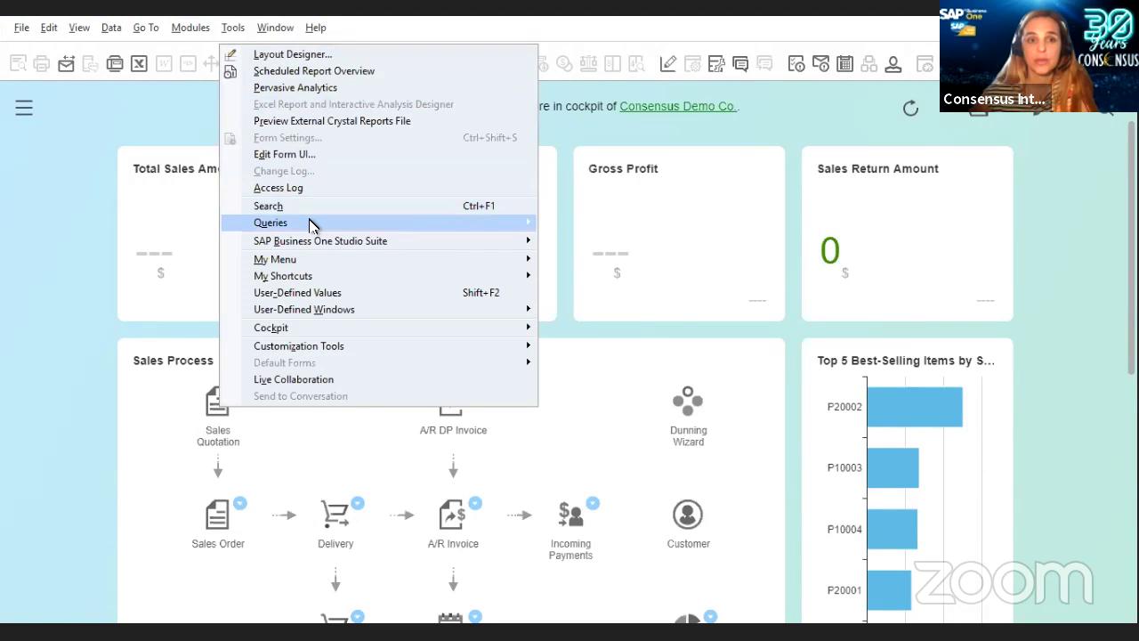
pyautogui.moveTo(311, 226)
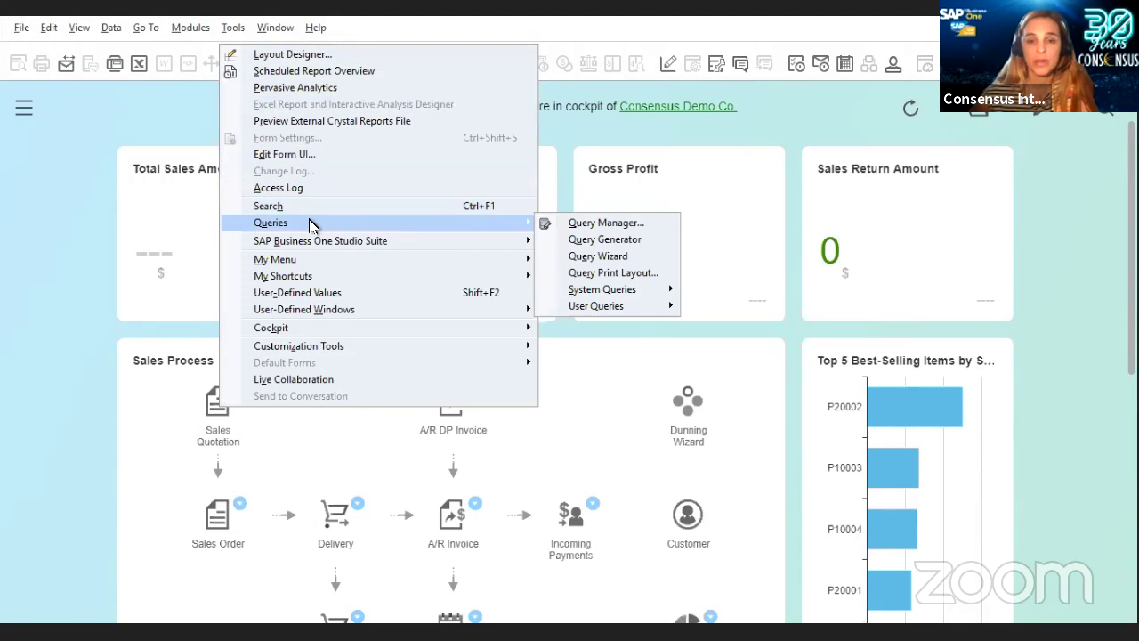
pyautogui.click(612, 227)
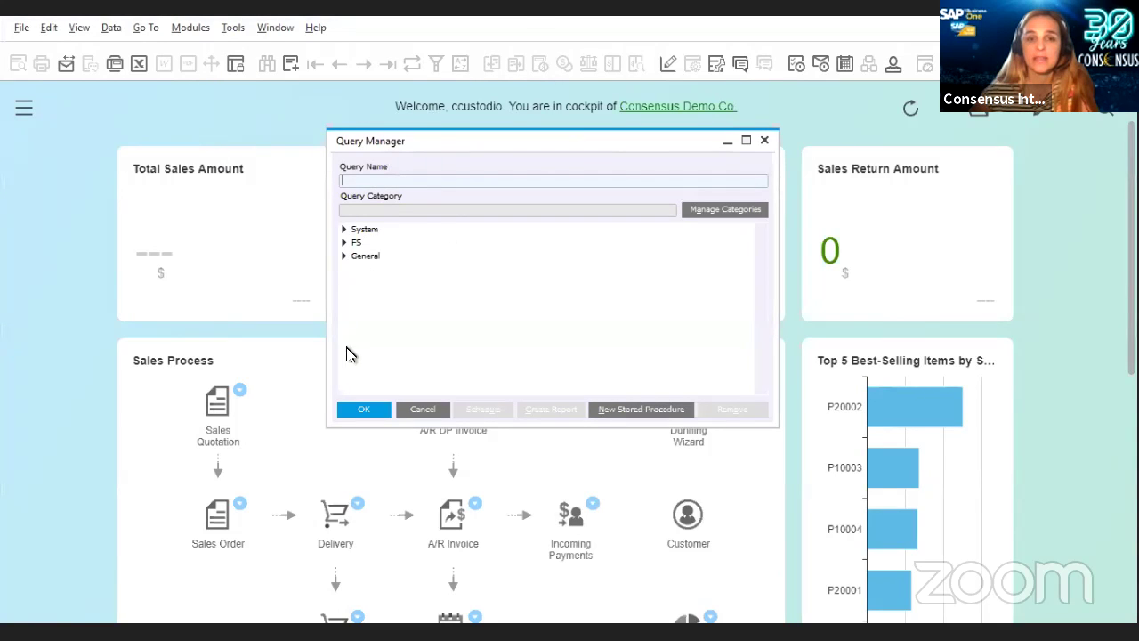
pyautogui.click(344, 230)
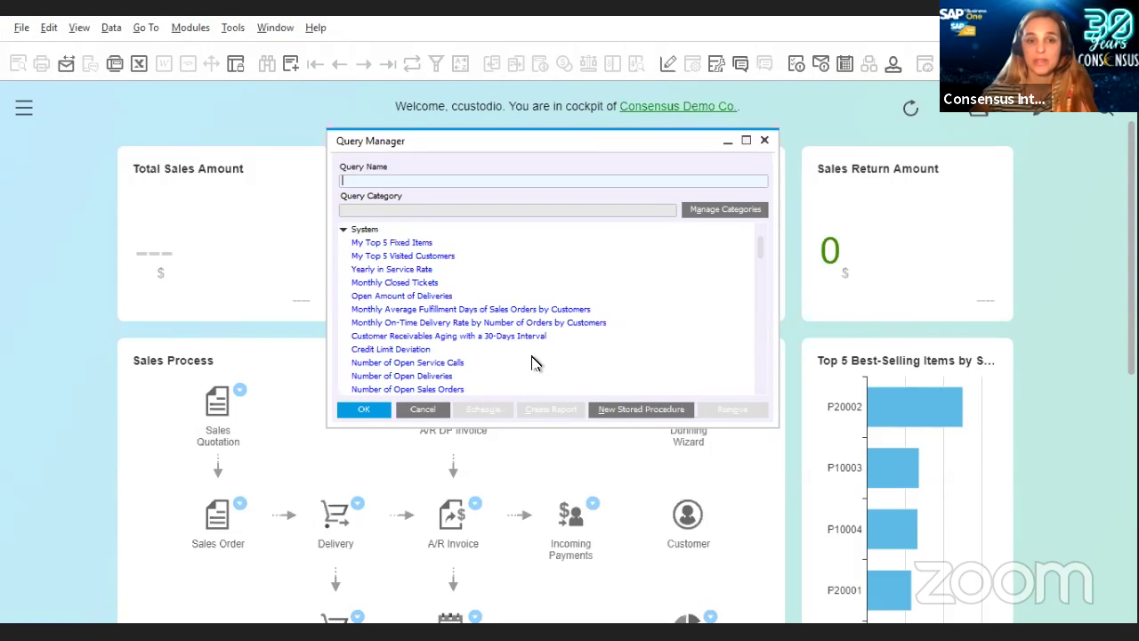
pyautogui.scroll(-4, 534, 361)
pyautogui.scroll(-5, 534, 360)
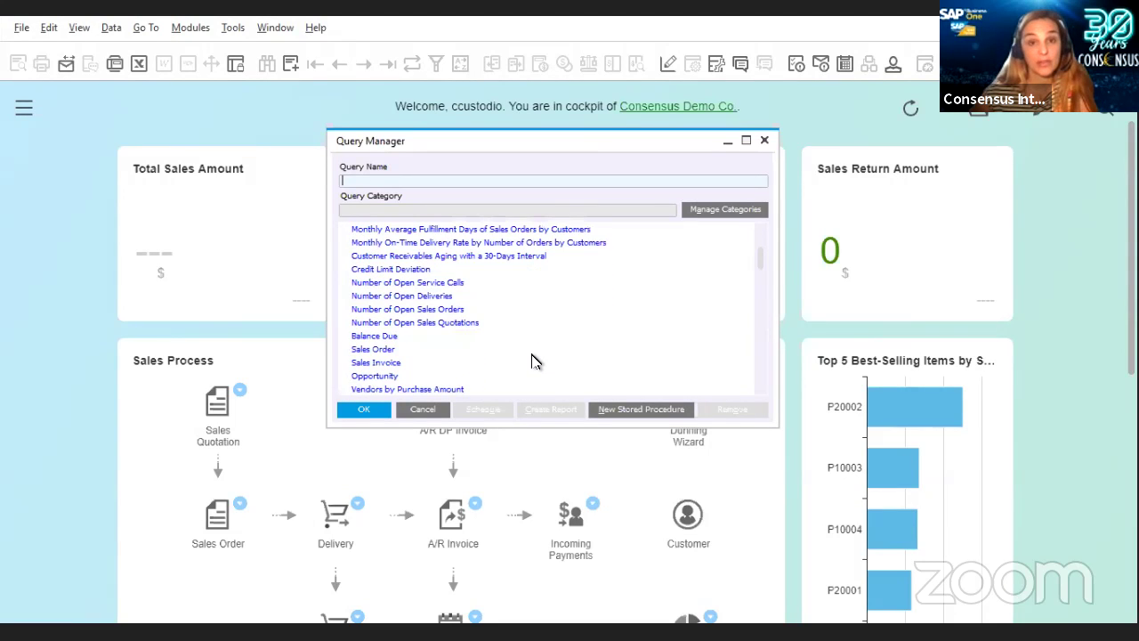
pyautogui.scroll(-7, 534, 361)
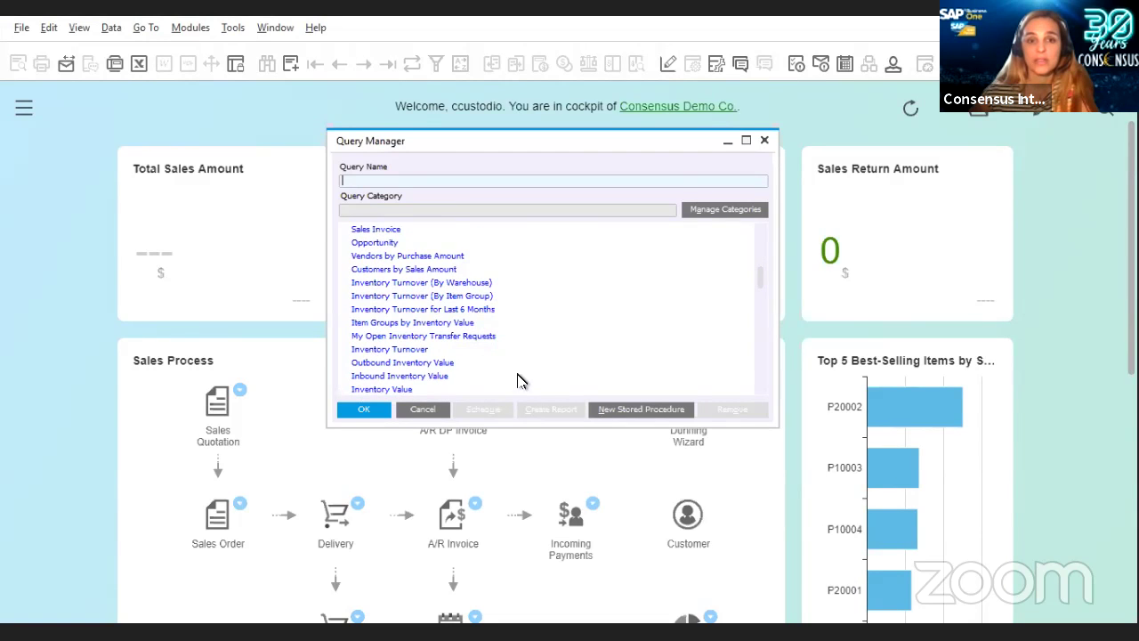
pyautogui.scroll(4, 525, 362)
pyautogui.scroll(4, 525, 362)
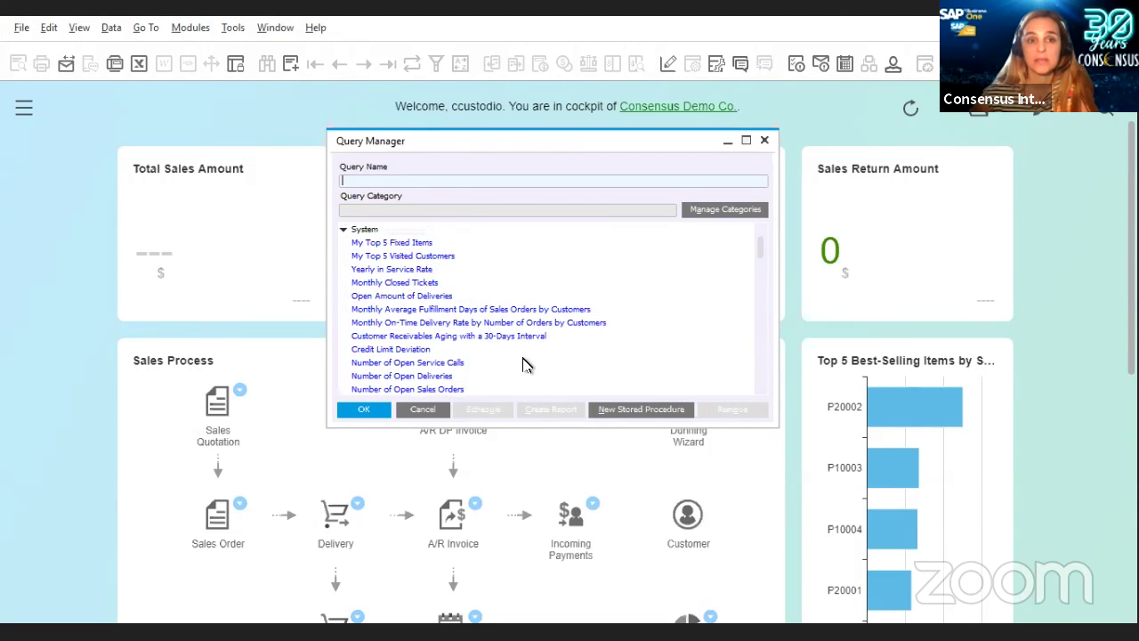
pyautogui.click(343, 230)
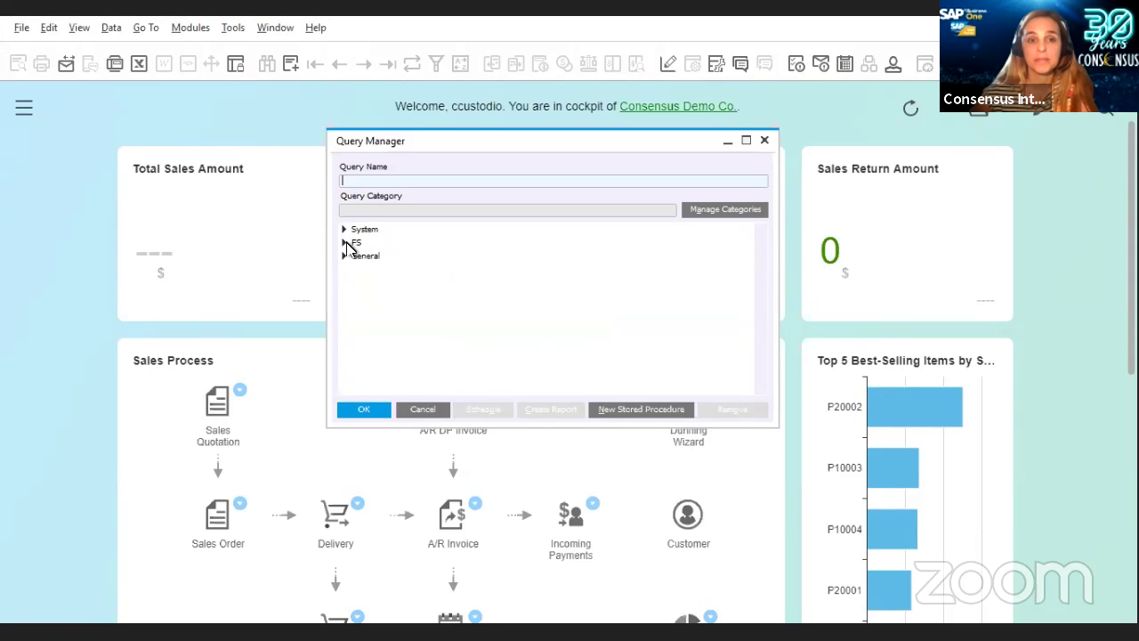
pyautogui.click(344, 243)
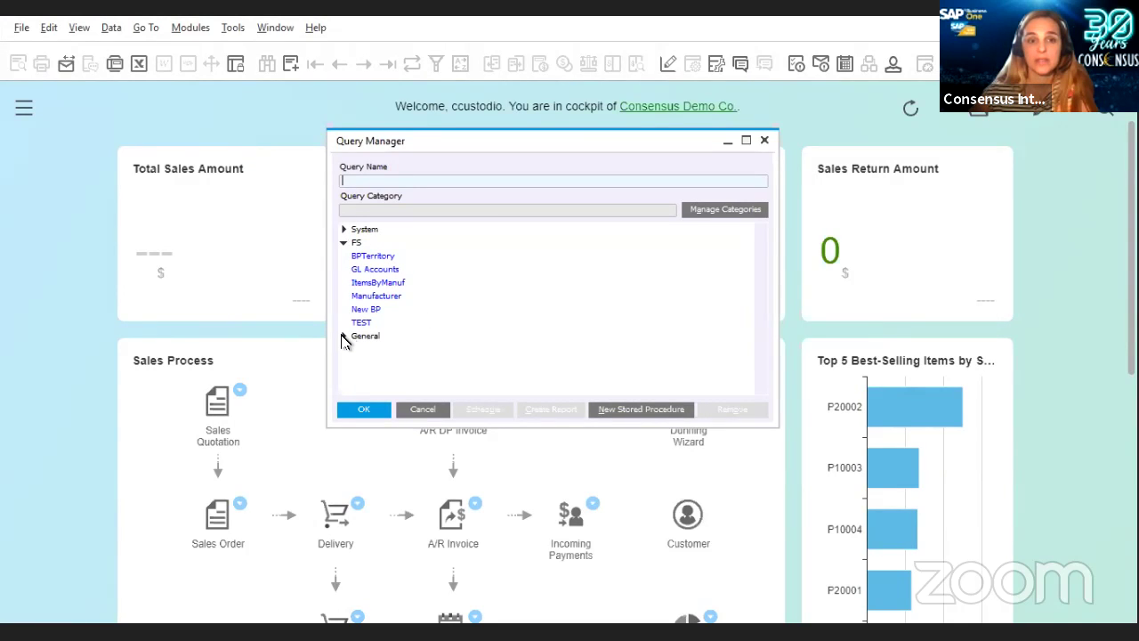
pyautogui.click(343, 337)
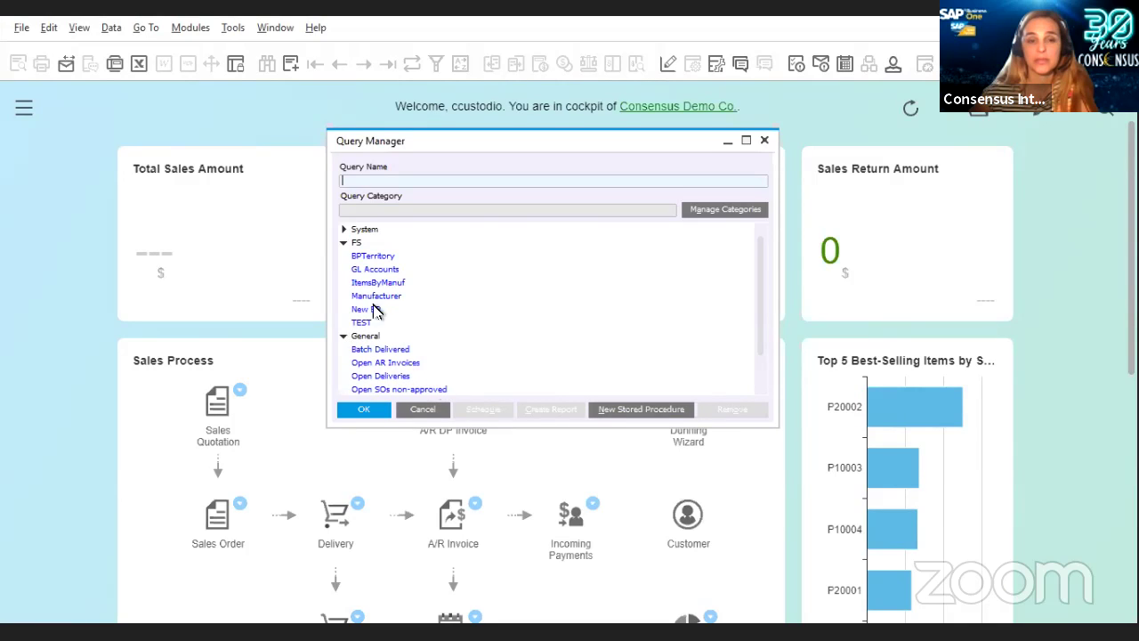
pyautogui.click(344, 336)
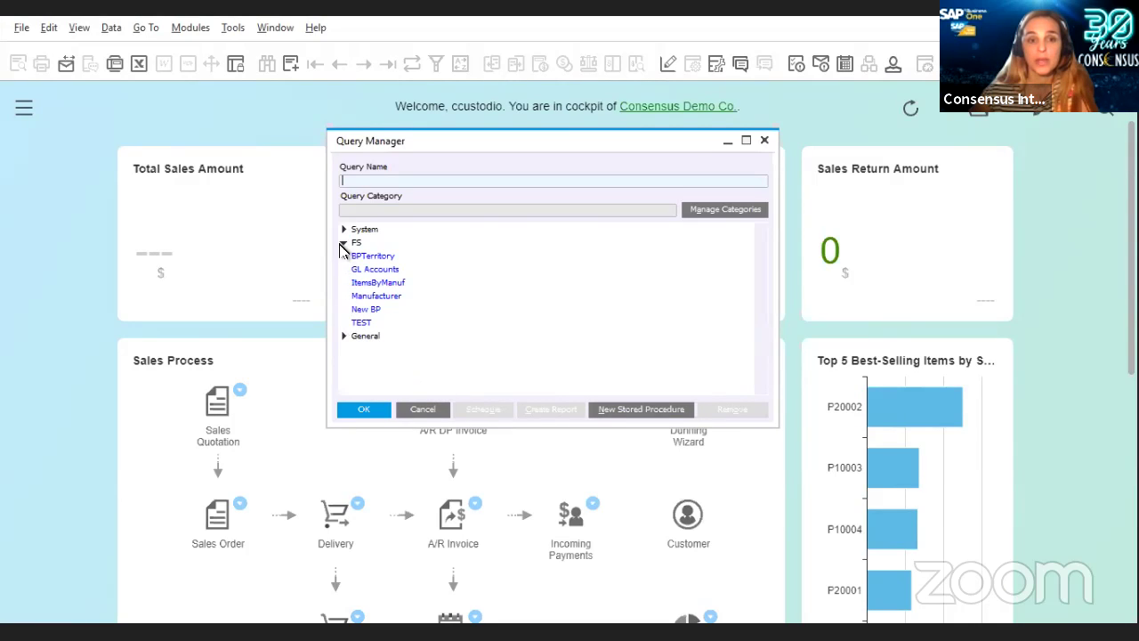
pyautogui.click(344, 242)
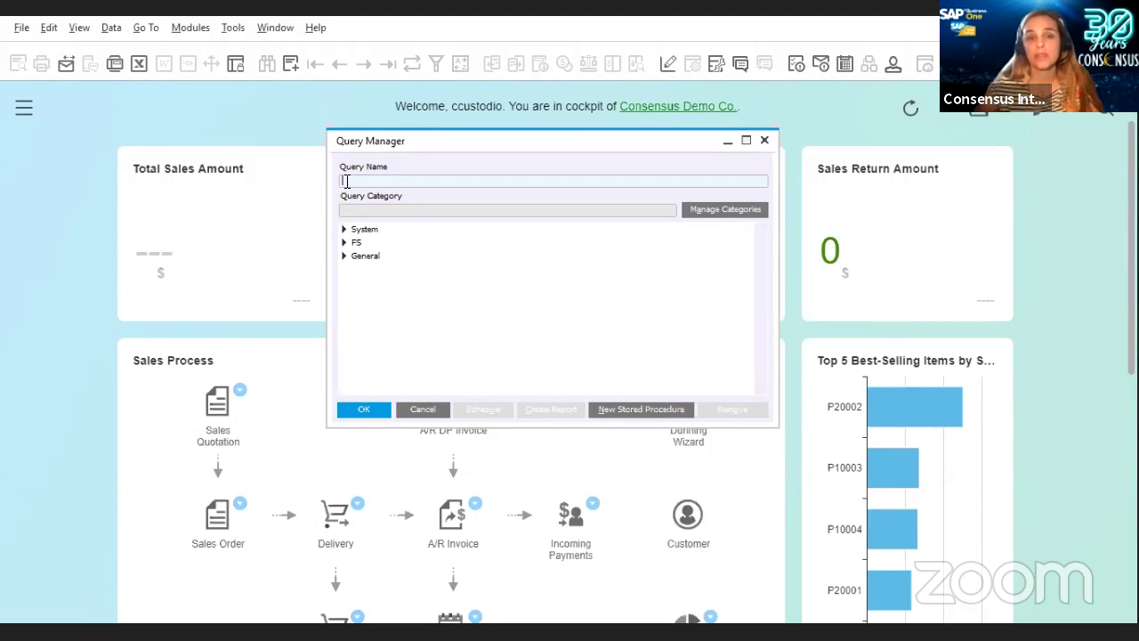
# Search queries for 'customer', 'top 5' and 'open', then select System's Customers by Sales Amount
pyautogui.write('customer')
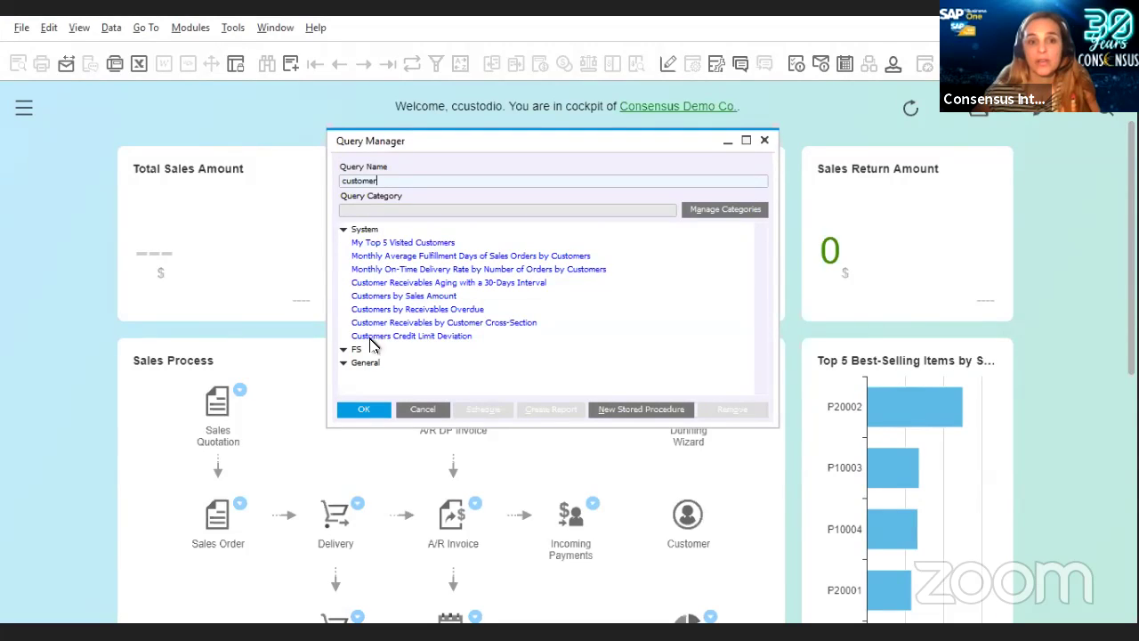
pyautogui.moveTo(383, 180); pyautogui.dragTo(337, 195)
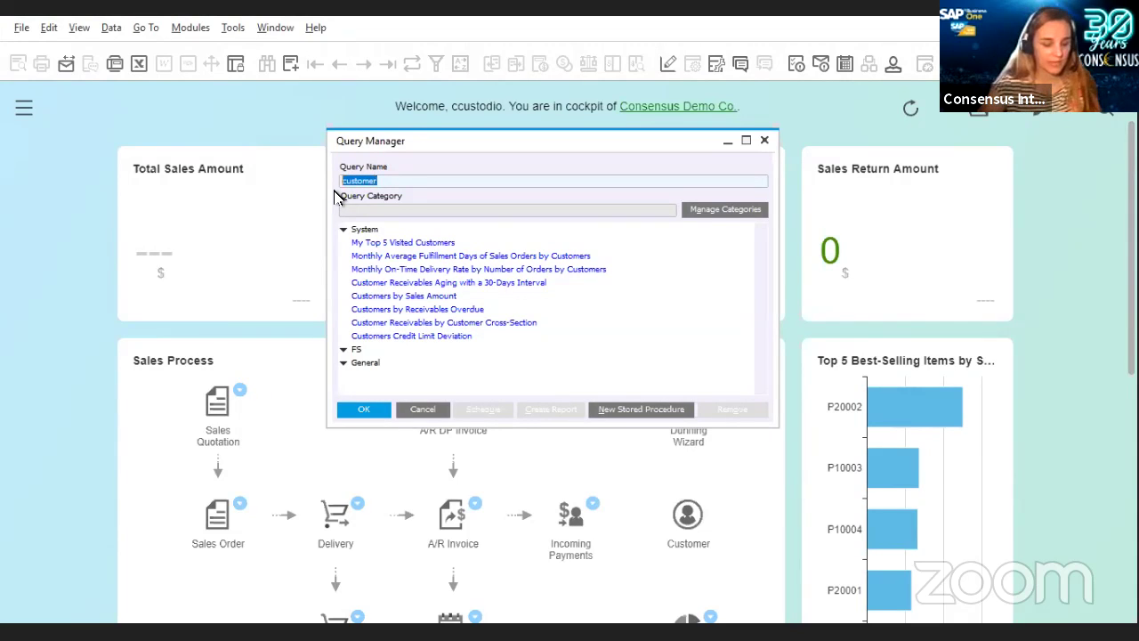
pyautogui.write('top 5')
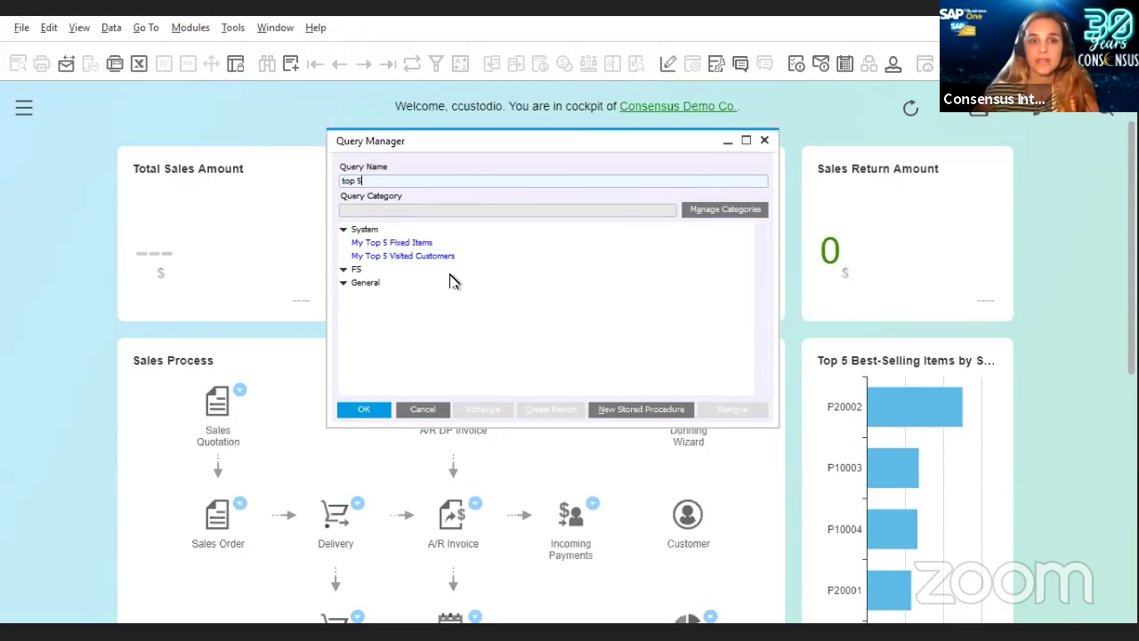
pyautogui.moveTo(359, 181); pyautogui.dragTo(342, 181)
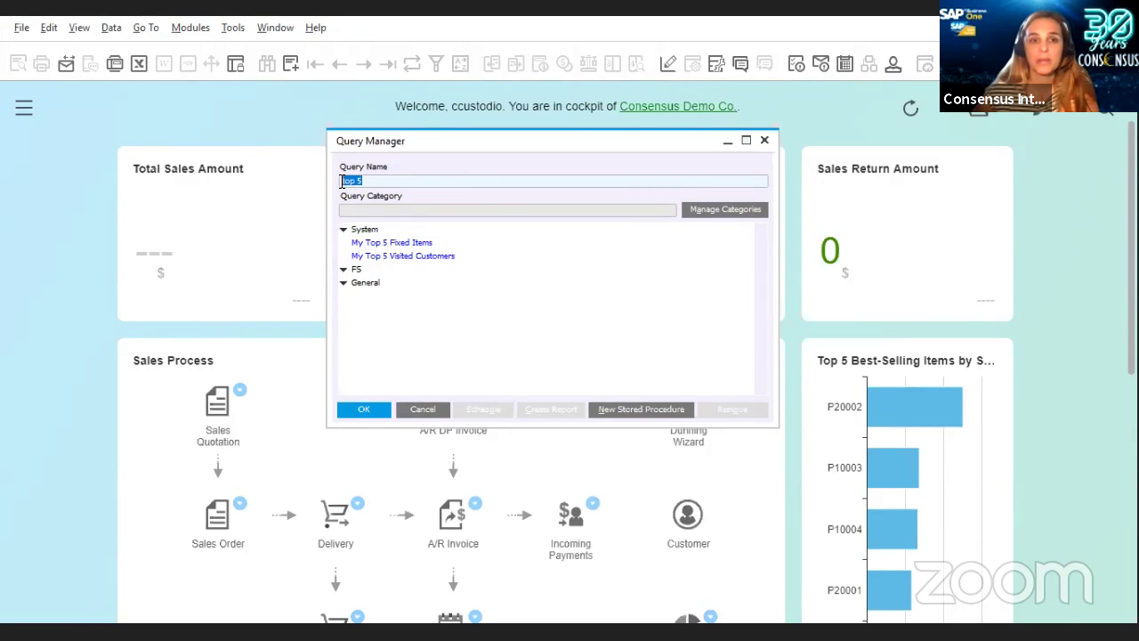
pyautogui.write('open')
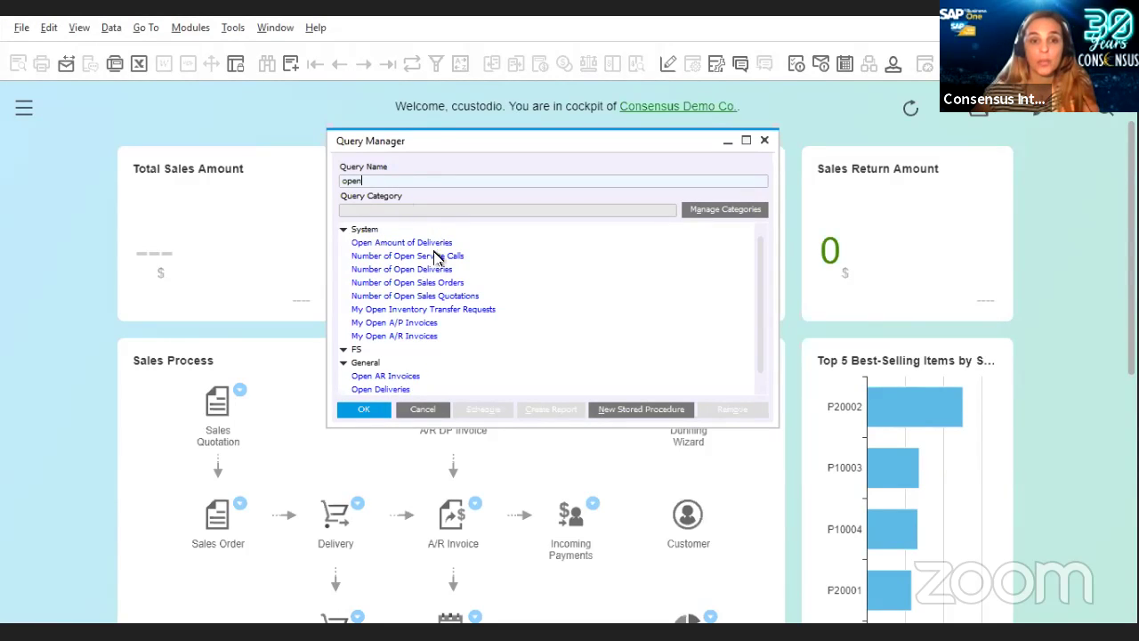
pyautogui.scroll(-1, 461, 369)
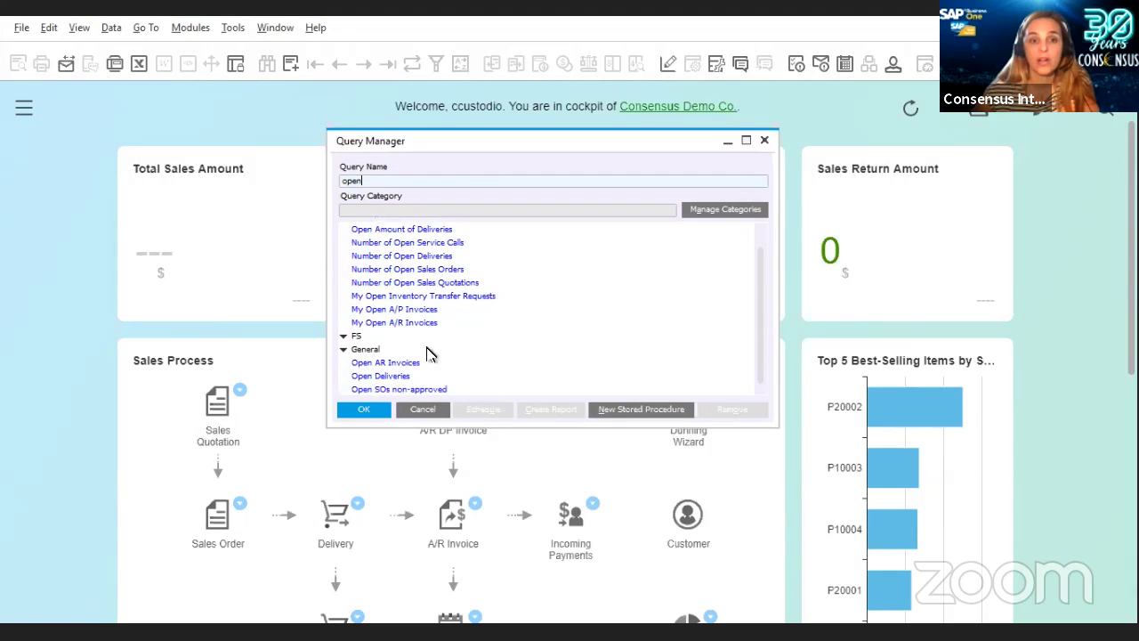
pyautogui.scroll(1, 430, 328)
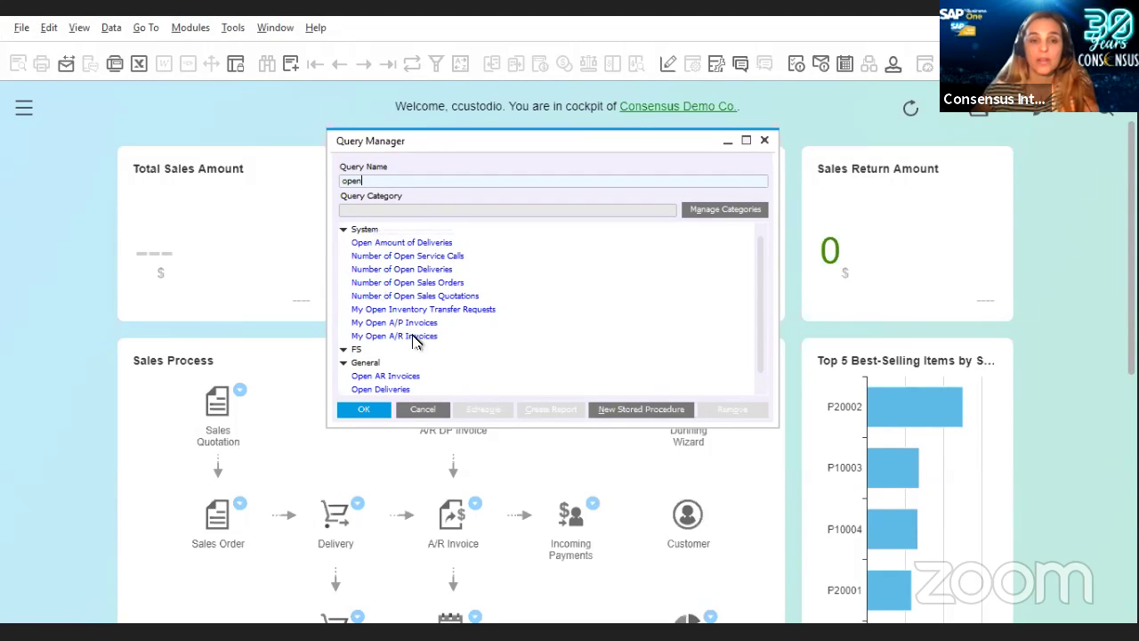
pyautogui.doubleClick(339, 180)
pyautogui.write('customer')
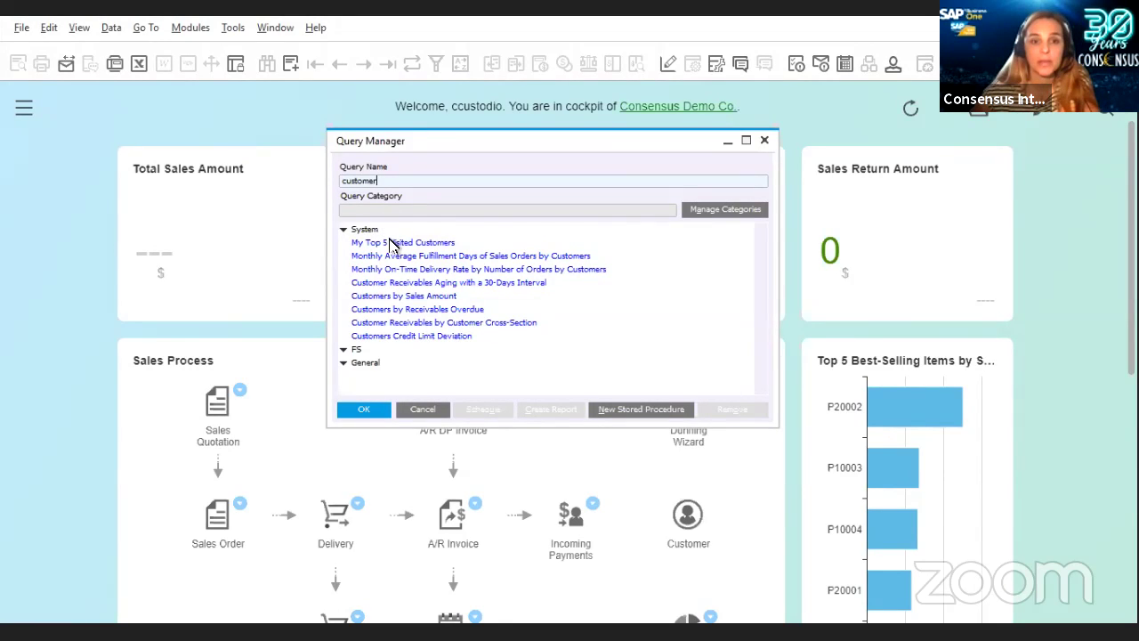
pyautogui.click(375, 301)
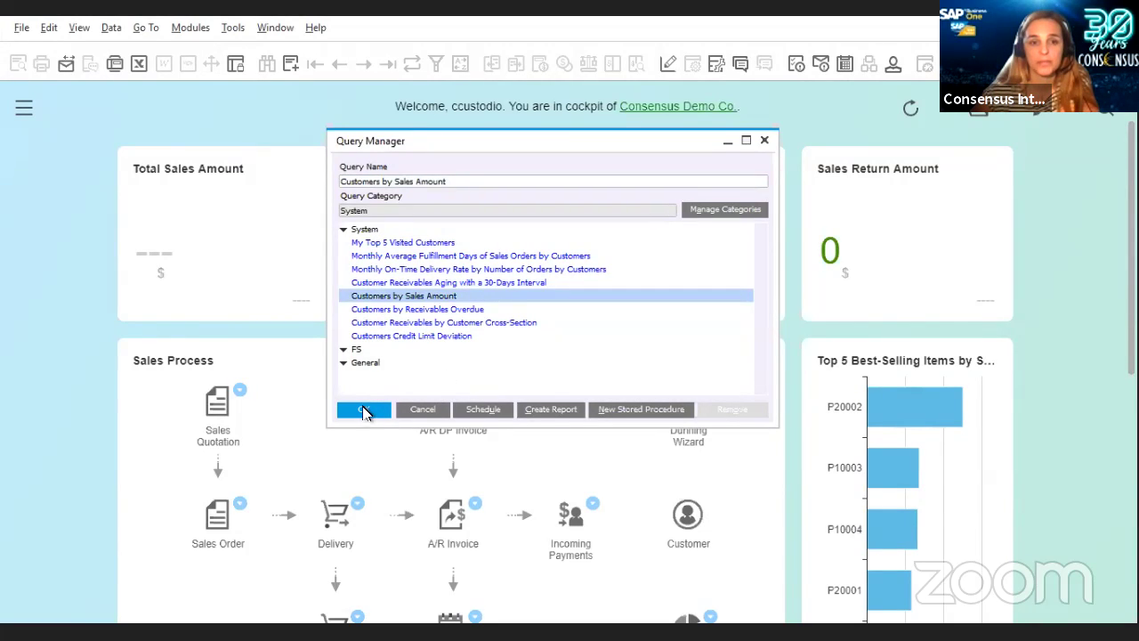
# Execute the Customers by Sales Amount query to list customer codes, names and sales amounts
pyautogui.click(363, 409)
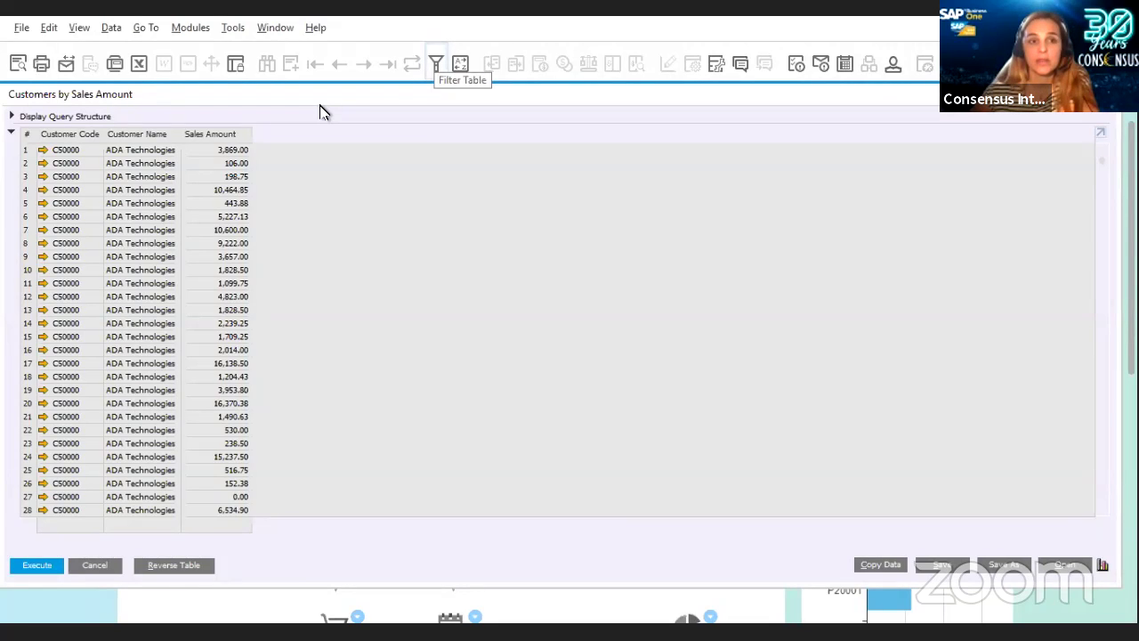
# Filter the results table to Customer Code equal to MASON, leaving six rows
pyautogui.click(436, 63)
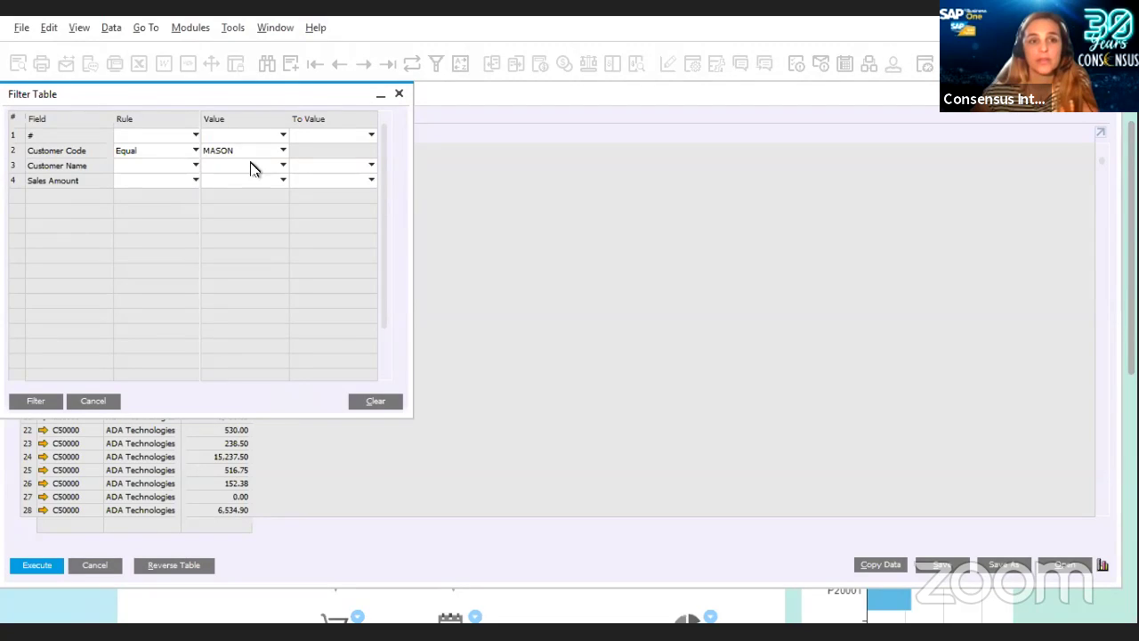
pyautogui.click(38, 405)
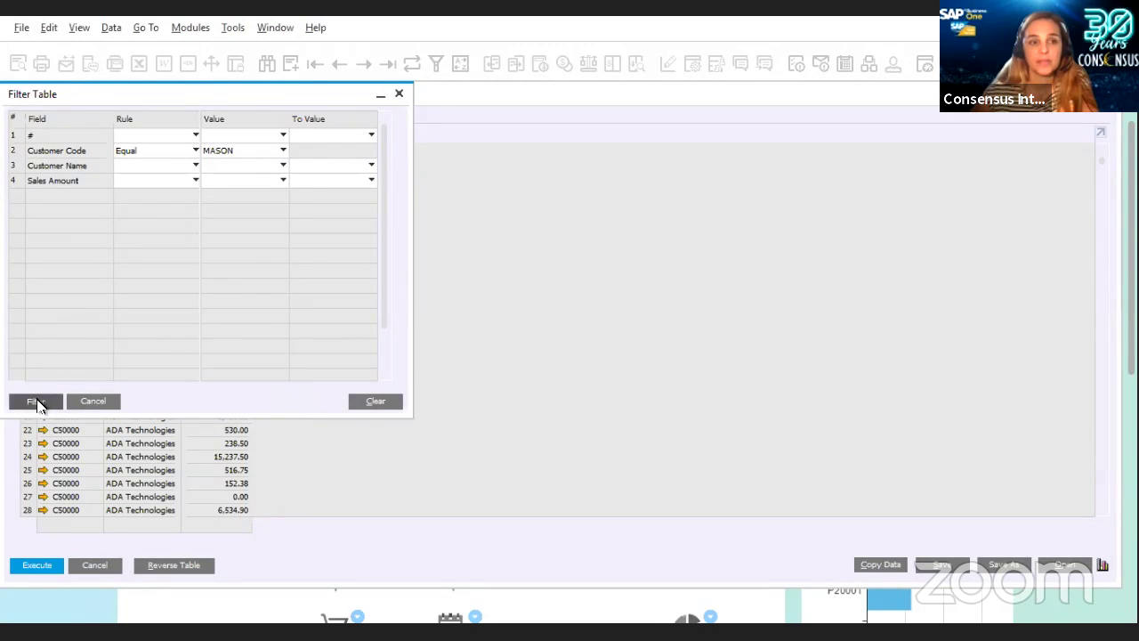
pyautogui.click(40, 402)
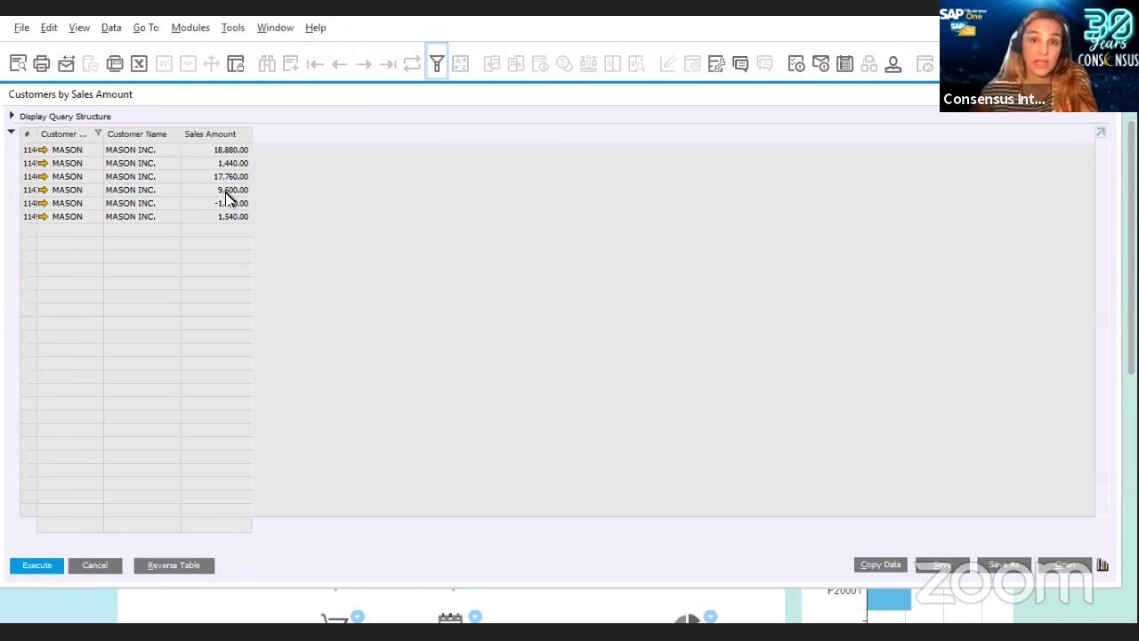
# Show the Sales Amount column total of 47,680.00, then close the results and Query Manager
pyautogui.keyDown('ctrl'); pyautogui.click(215, 133); pyautogui.keyUp('ctrl')
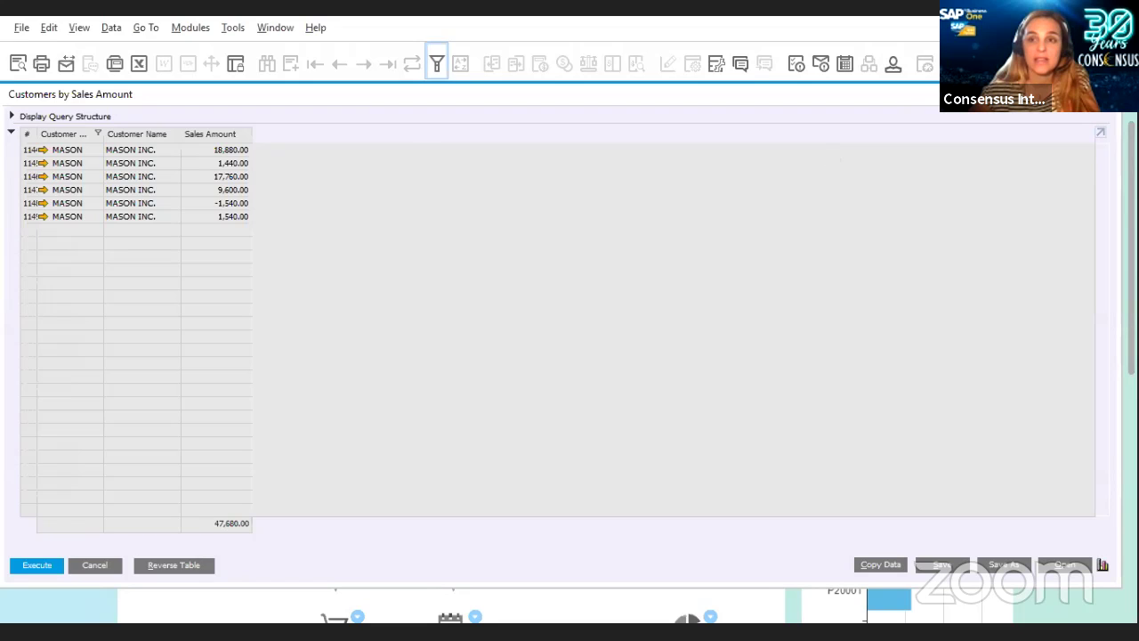
pyautogui.press('Escape')
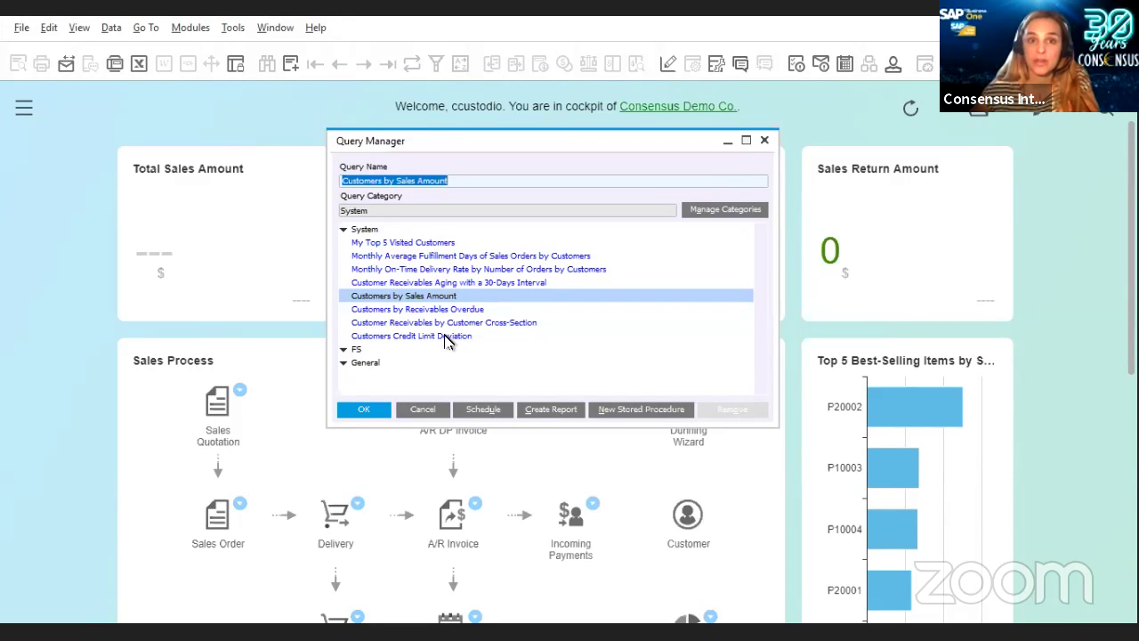
pyautogui.click(768, 144)
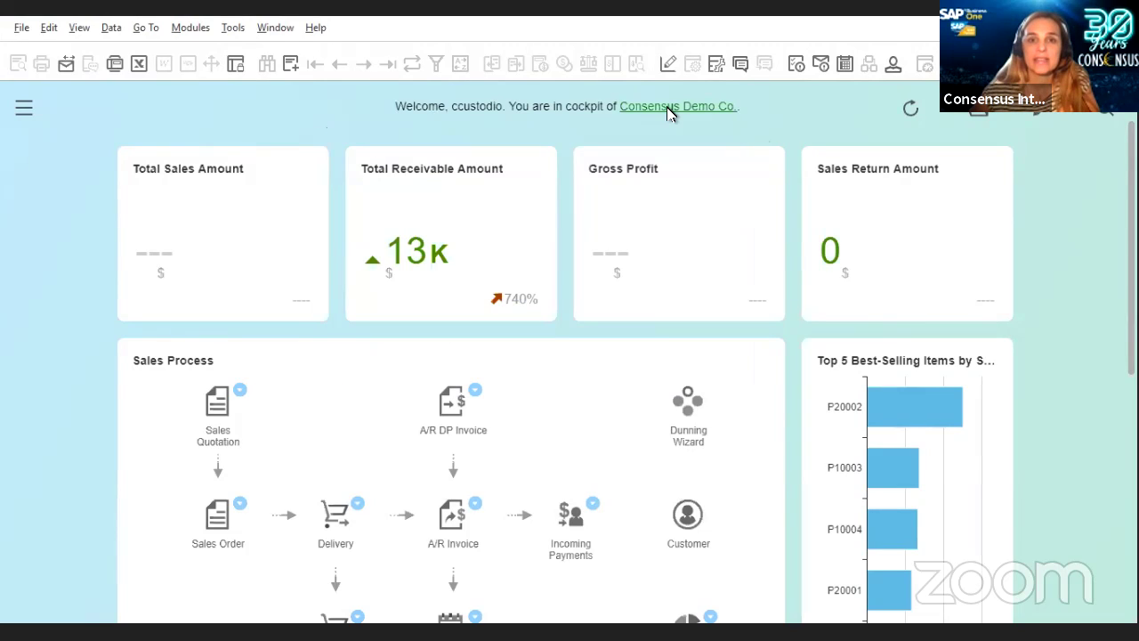